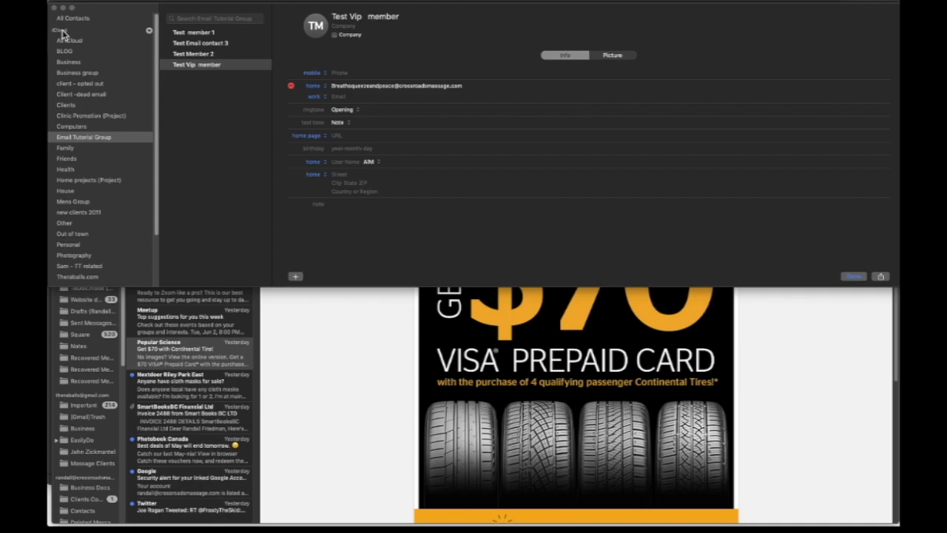
# Create a new iCloud contact group named "Dunbar Vip group 1".
pyautogui.click(149, 34)
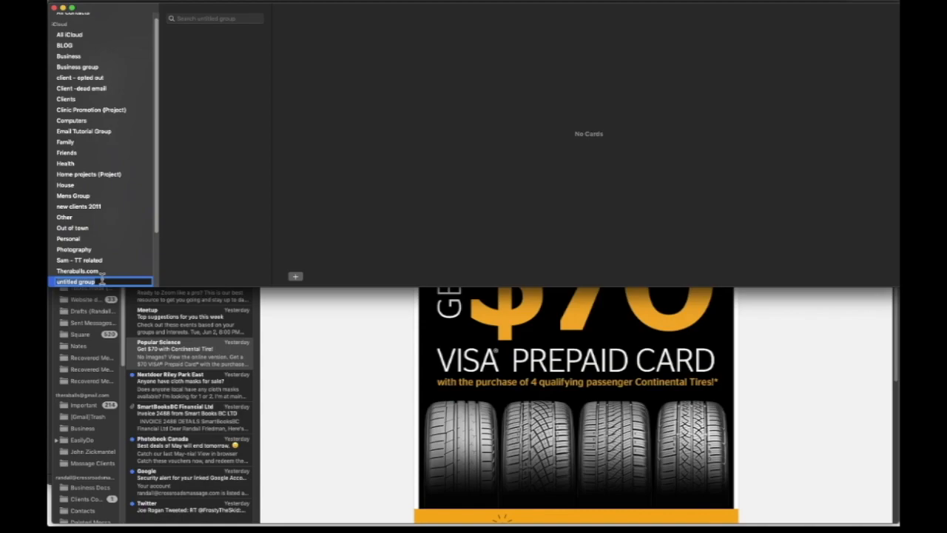
pyautogui.press('BackSpace')
pyautogui.write('Dun')
pyautogui.write('bar')
pyautogui.write(' V')
pyautogui.write('ip')
pyautogui.write(' comm')
pyautogui.press('BackSpace')
pyautogui.press('BackSpace')
pyautogui.press('BackSpace')
pyautogui.press('BackSpace')
pyautogui.write('group 1')
pyautogui.press('Return')
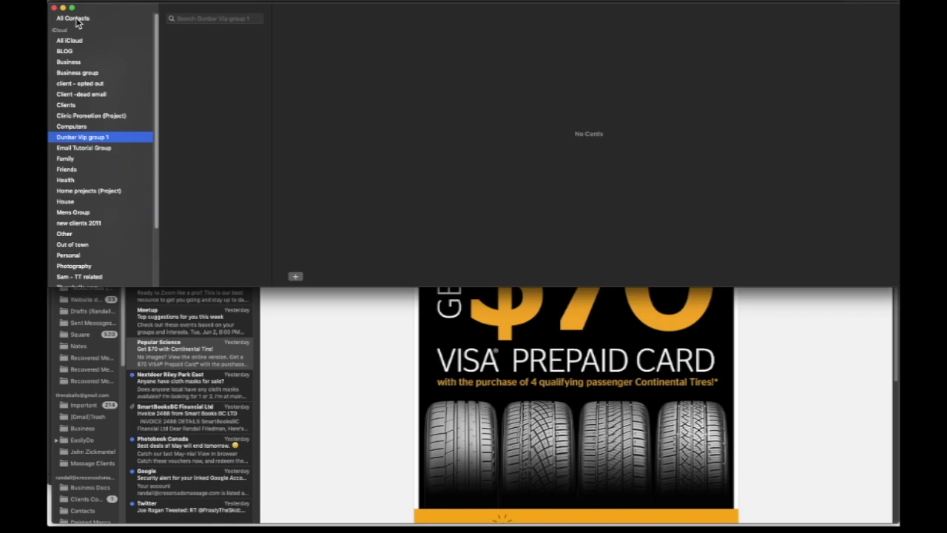
# Search the Email Tutorial Group for "vip", add Test Vip member to Dunbar Vip group 1, and clear the search.
pyautogui.click(86, 150)
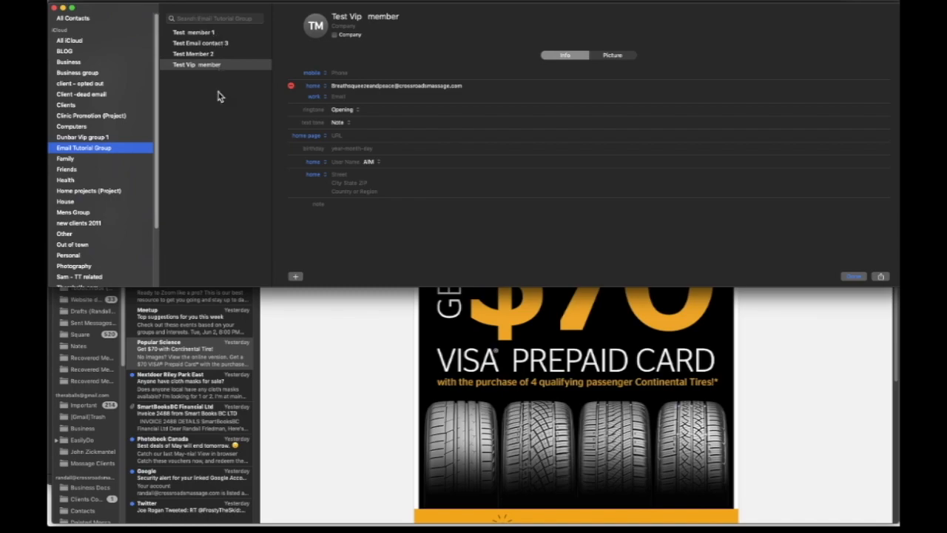
pyautogui.click(201, 18)
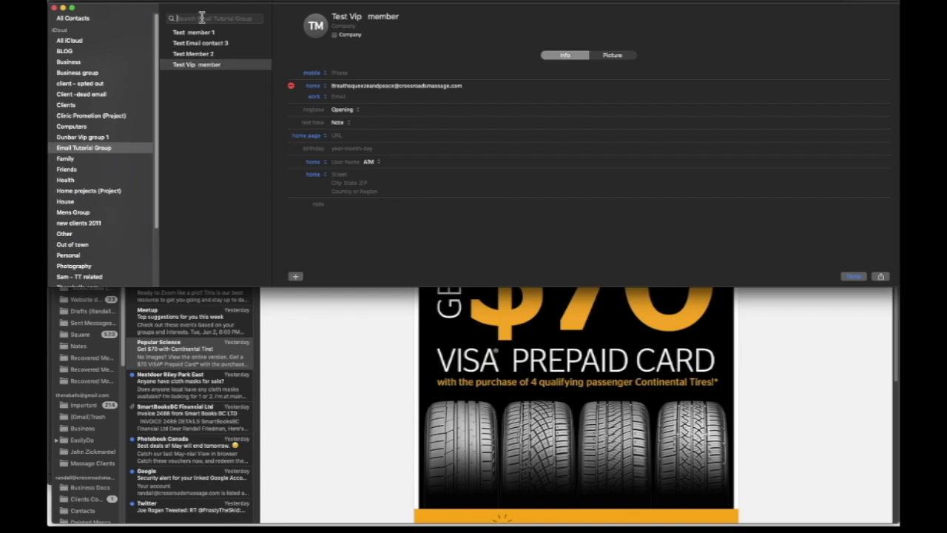
pyautogui.write('vip')
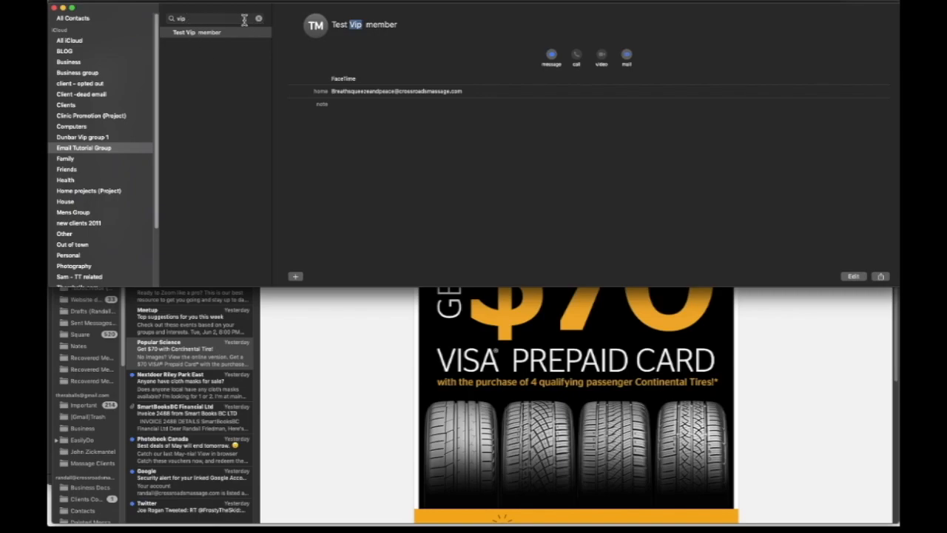
pyautogui.click(190, 35)
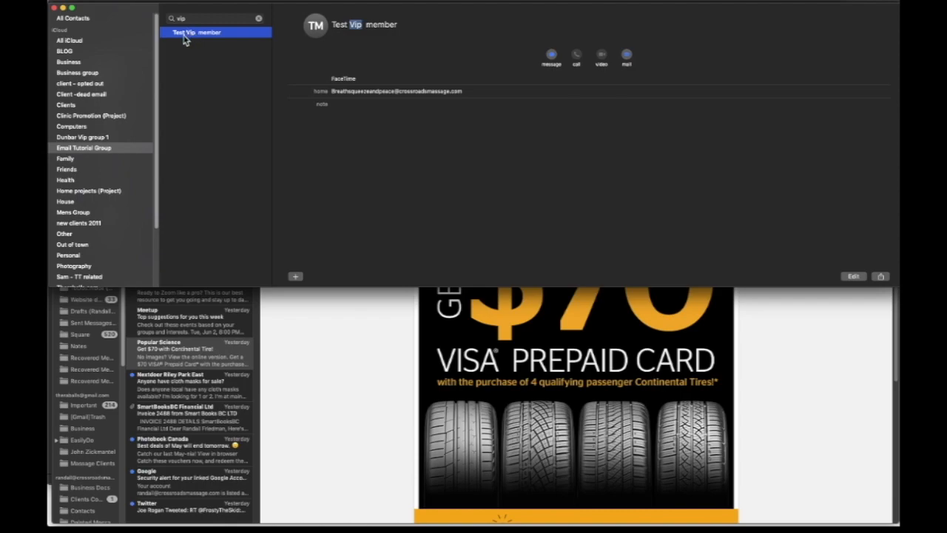
pyautogui.moveTo(186, 34); pyautogui.dragTo(84, 141)
pyautogui.click(259, 18)
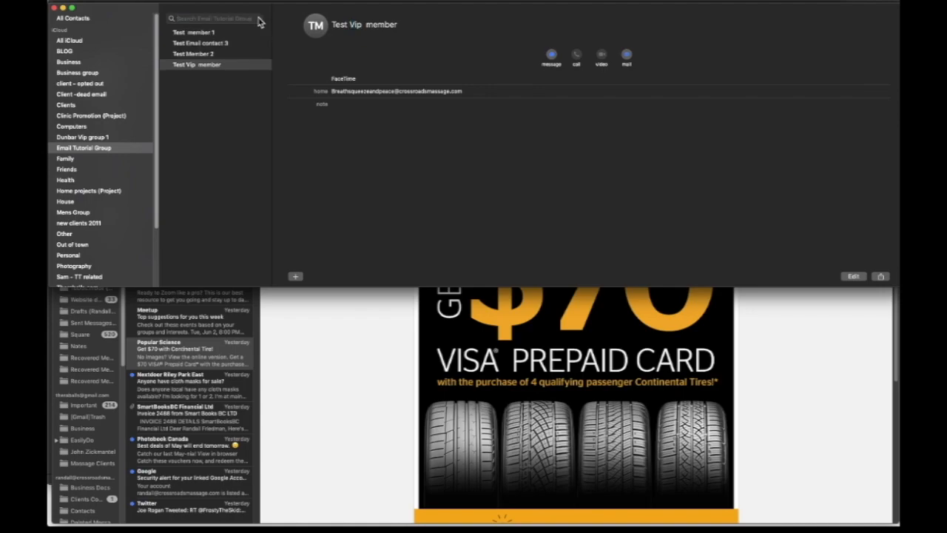
# Add Test member 1, Test Email contact 3 and Test Member 2 from the Email Tutorial Group to Dunbar Vip group 1 together.
pyautogui.click(206, 33)
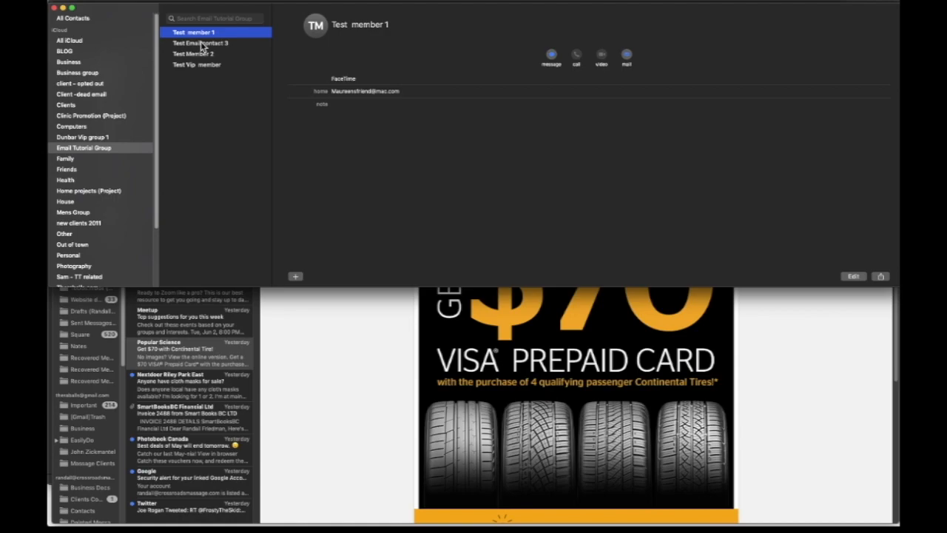
pyautogui.keyDown('super'); pyautogui.click(203, 47); pyautogui.keyUp('super')
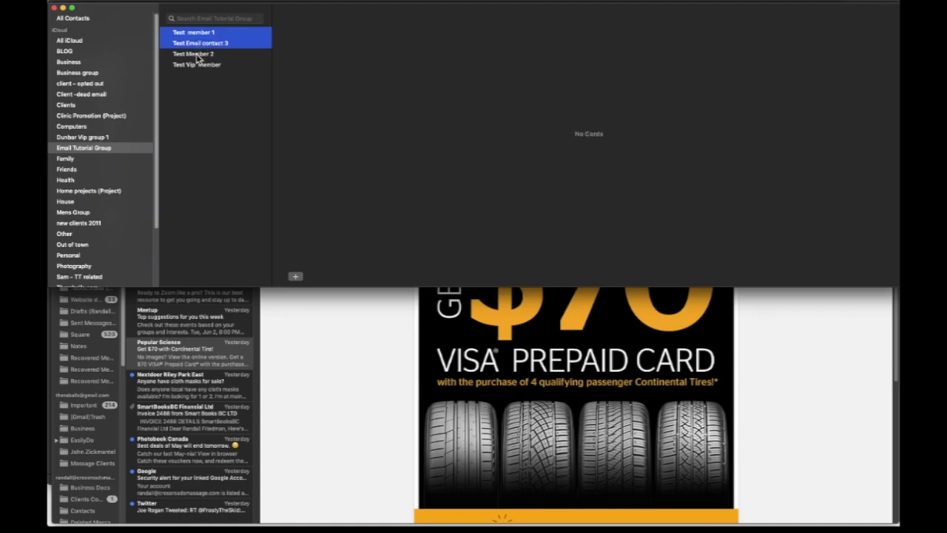
pyautogui.keyDown('super'); pyautogui.click(197, 55); pyautogui.keyUp('super')
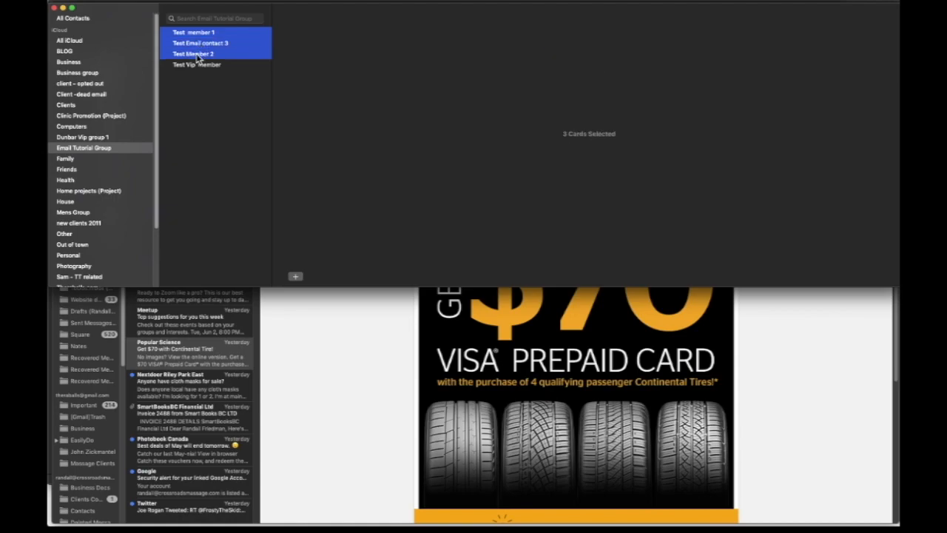
pyautogui.moveTo(189, 57); pyautogui.dragTo(197, 57)
pyautogui.moveTo(197, 57); pyautogui.dragTo(100, 139)
# Remove Test Member 2 from Dunbar Vip group 1 without deleting the contact card.
pyautogui.click(87, 138)
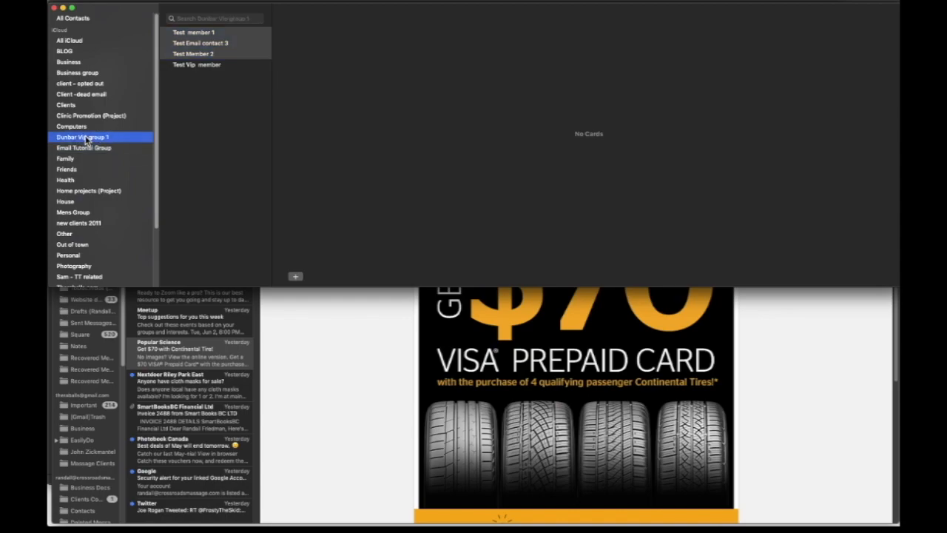
pyautogui.click(203, 58)
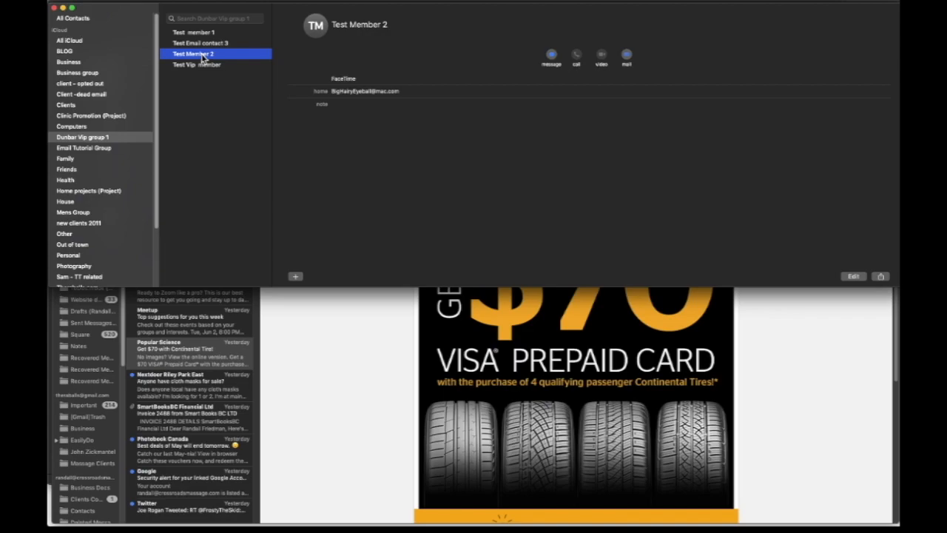
pyautogui.press('Delete')
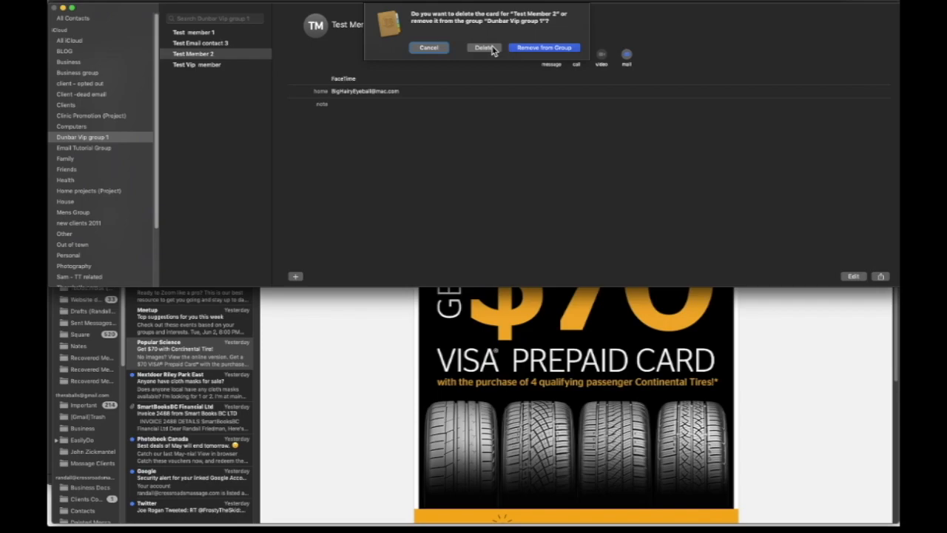
pyautogui.click(529, 48)
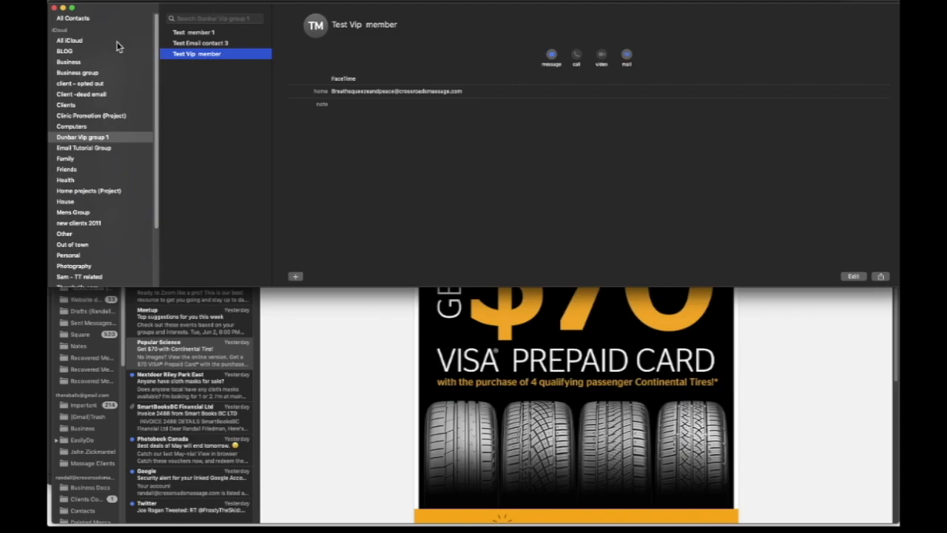
# Switch to Mail, start a new full-screen message and address it to Dunbar Vip group 1.
pyautogui.rightClick(104, 139)
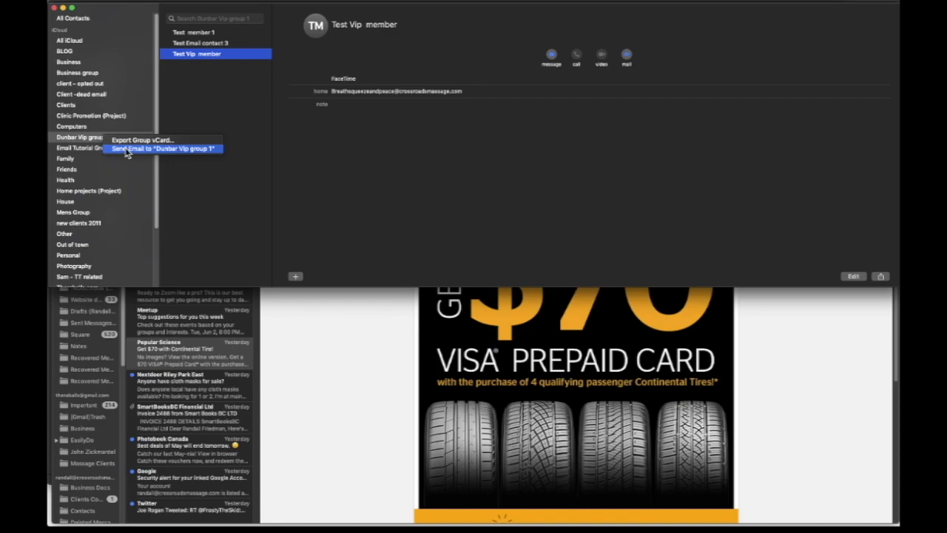
pyautogui.click(352, 334)
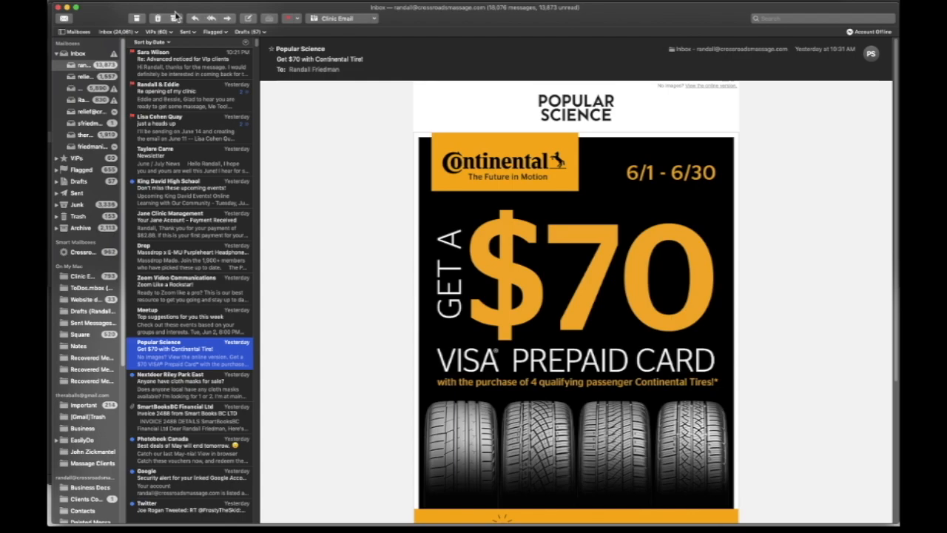
pyautogui.click(248, 19)
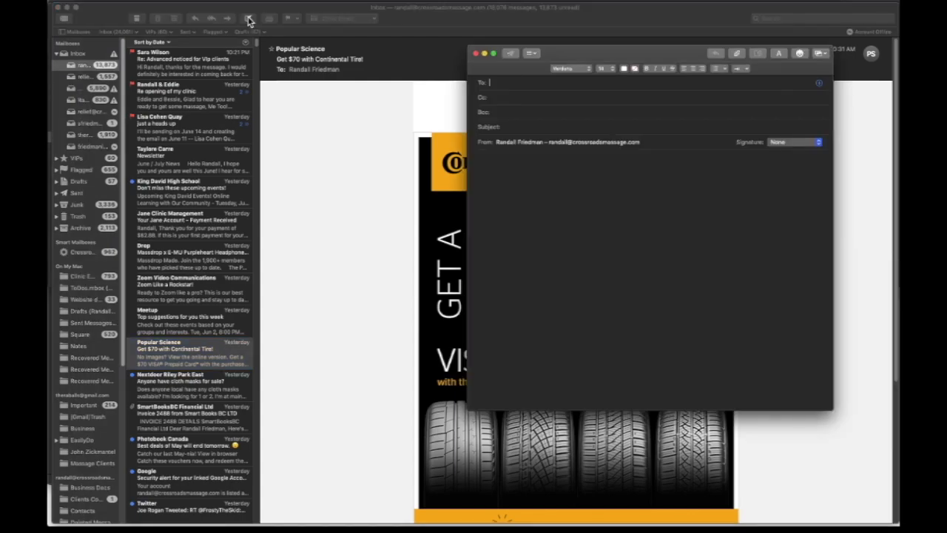
pyautogui.click(494, 55)
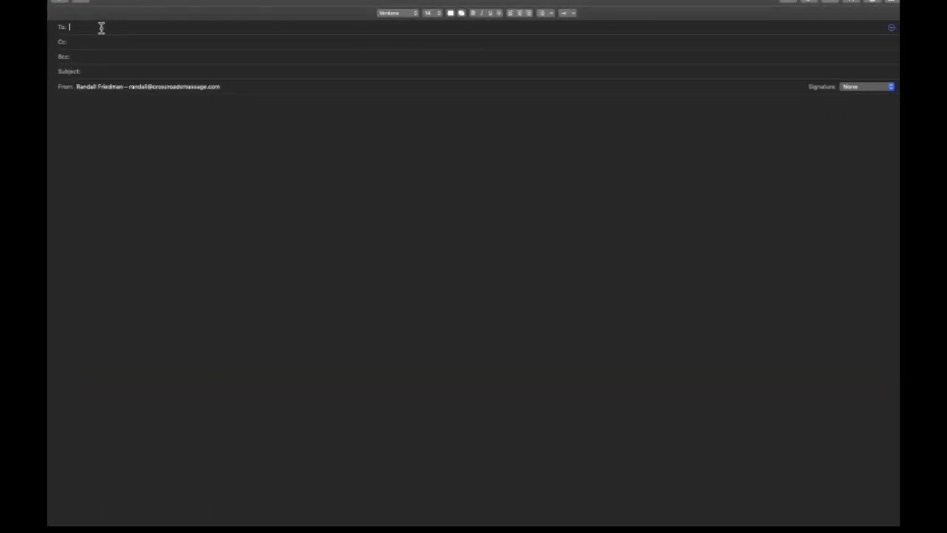
pyautogui.write('dunbar Vip group 1')
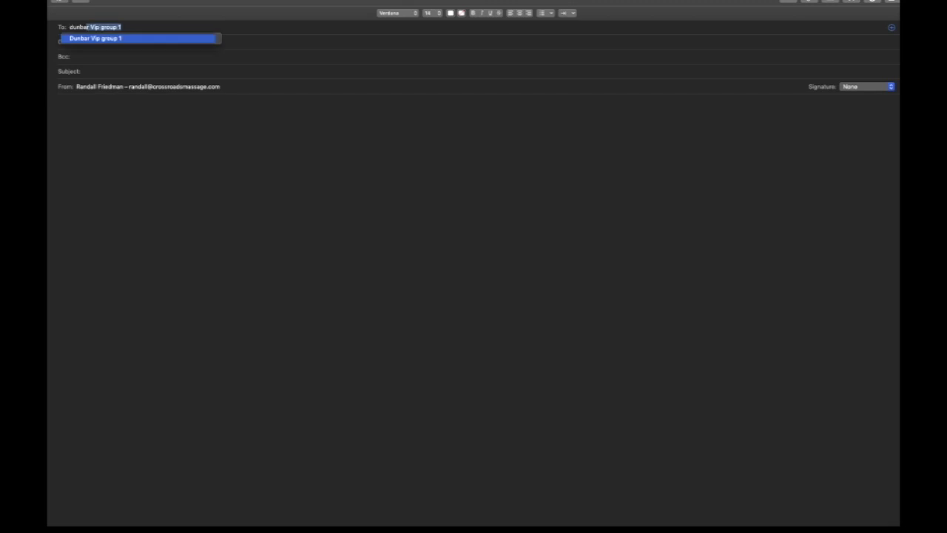
pyautogui.press('Return')
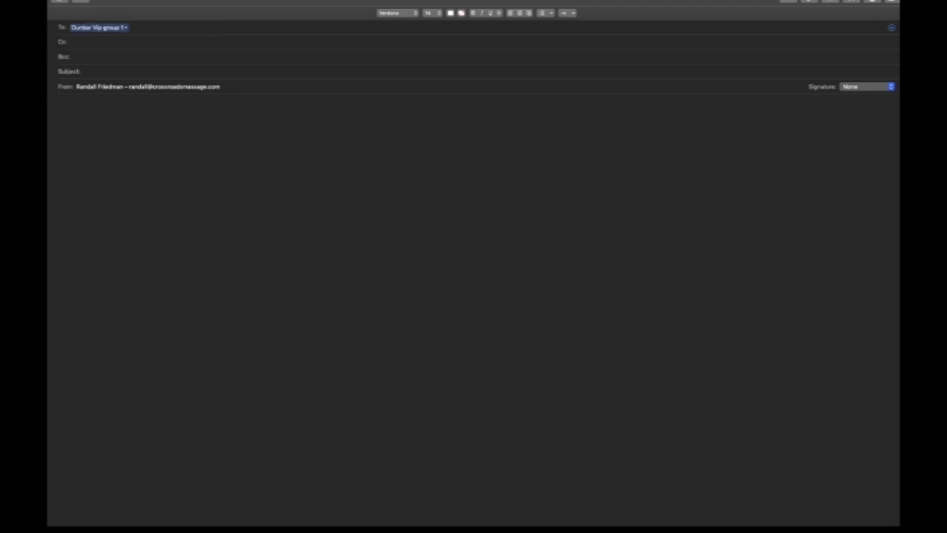
# Change the message's sender to the theraballs account.
pyautogui.click(125, 28)
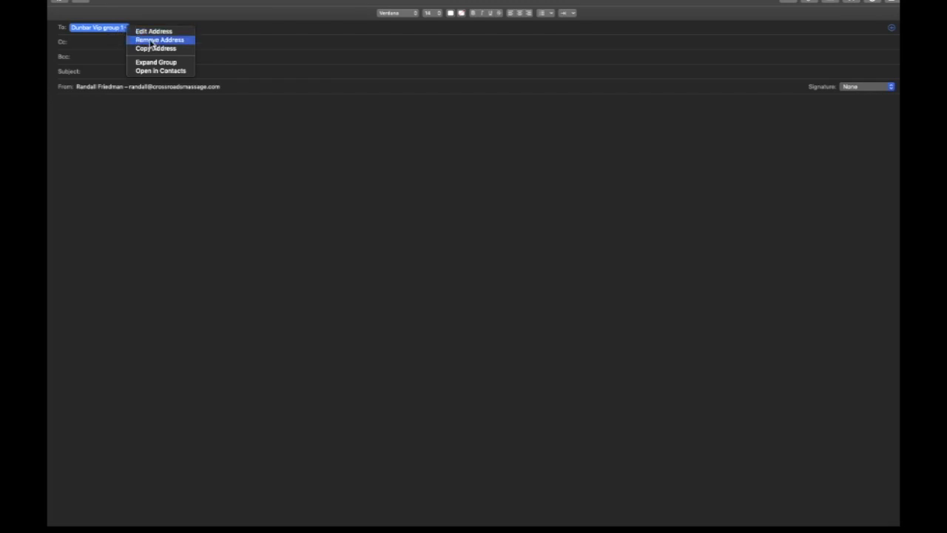
pyautogui.click(189, 153)
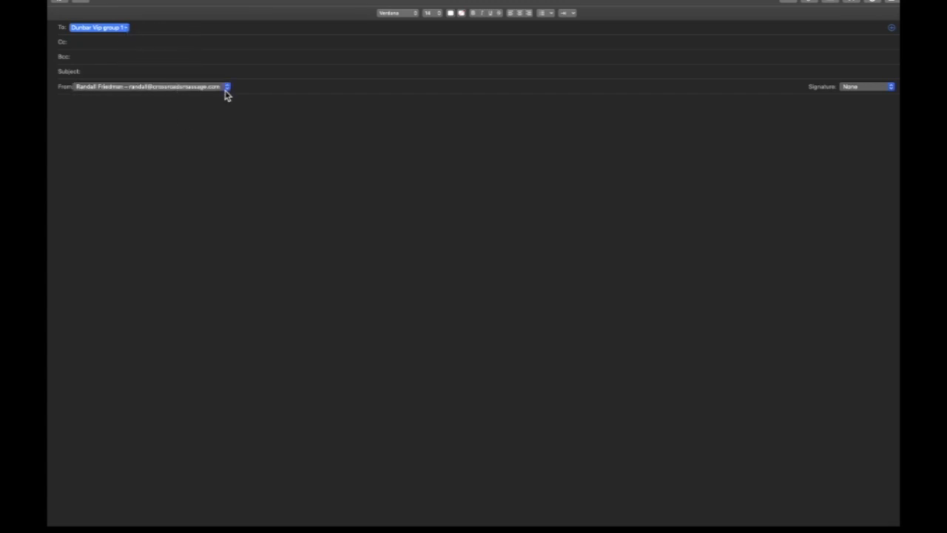
pyautogui.click(227, 90)
pyautogui.click(149, 82)
# Set the message subject to "todays votes" and fill the body with the placeholder text "asdfiljadsfiojasdoijadifj".
pyautogui.click(94, 71)
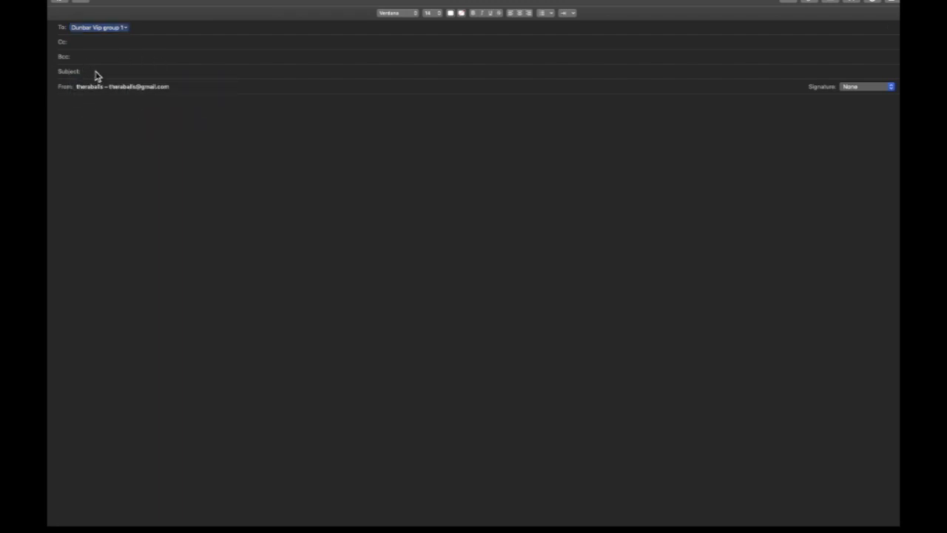
pyautogui.write('te')
pyautogui.write('days')
pyautogui.write('liv')
pyautogui.press('BackSpace')
pyautogui.press('BackSpace')
pyautogui.press('BackSpace')
pyautogui.write('v')
pyautogui.write('i')
pyautogui.press('BackSpace')
pyautogui.write('otes')
pyautogui.click(136, 108)
pyautogui.write('asdfiljadsfiojasdoijadifj')
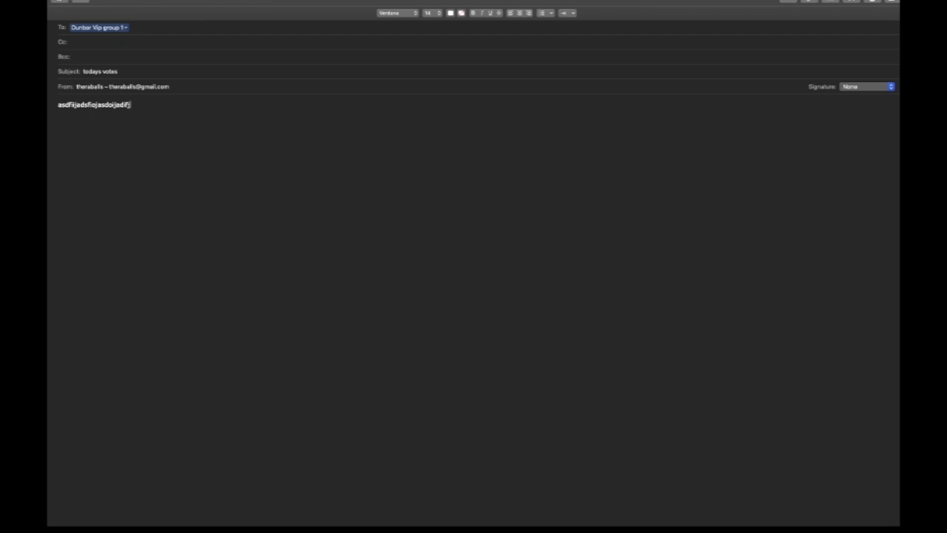